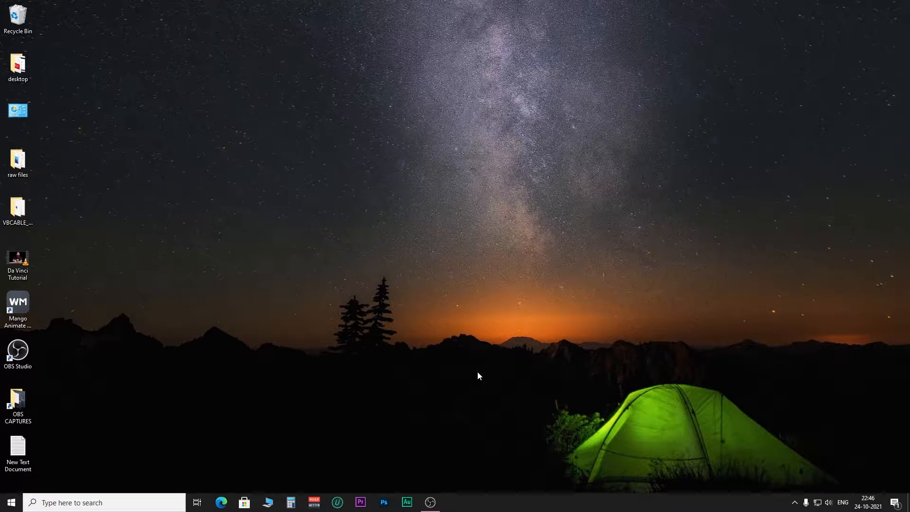
- Open the pexels-anastasiya-gepp-6473022 portrait and unlock its background into Layer 0
click(384, 502)
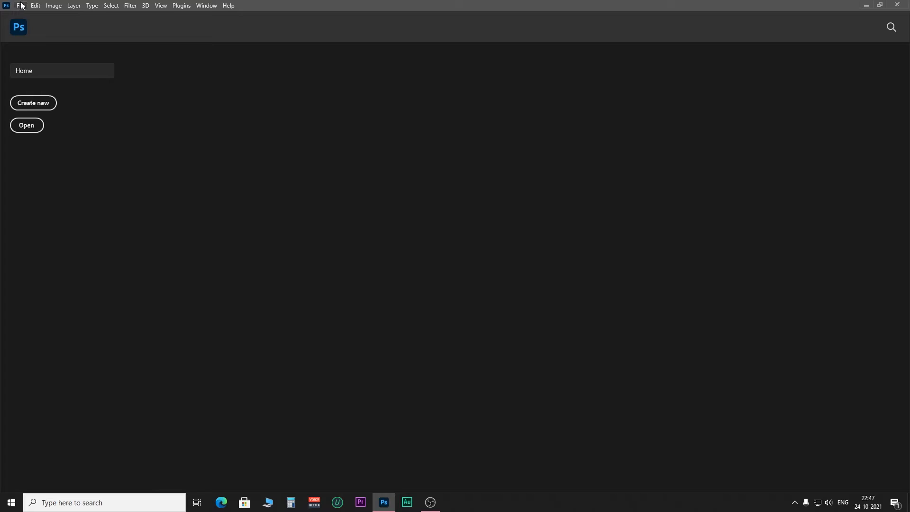
click(21, 6)
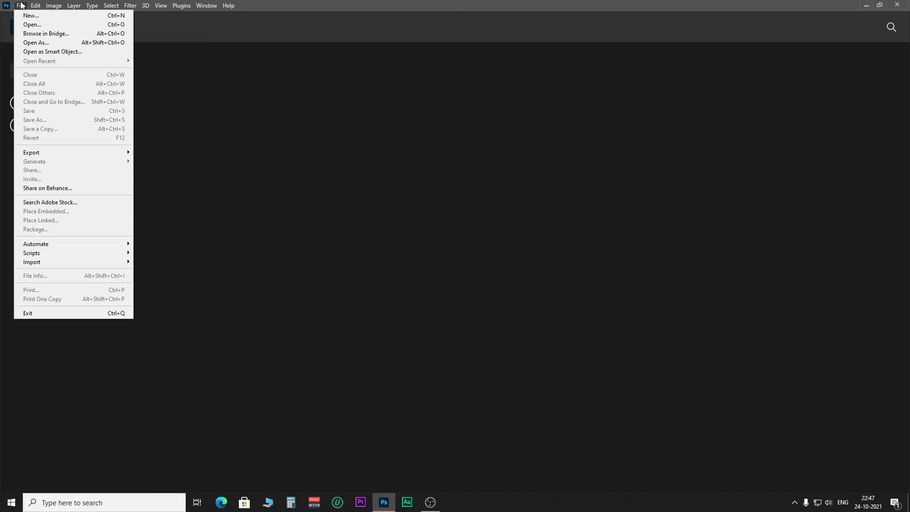
click(32, 25)
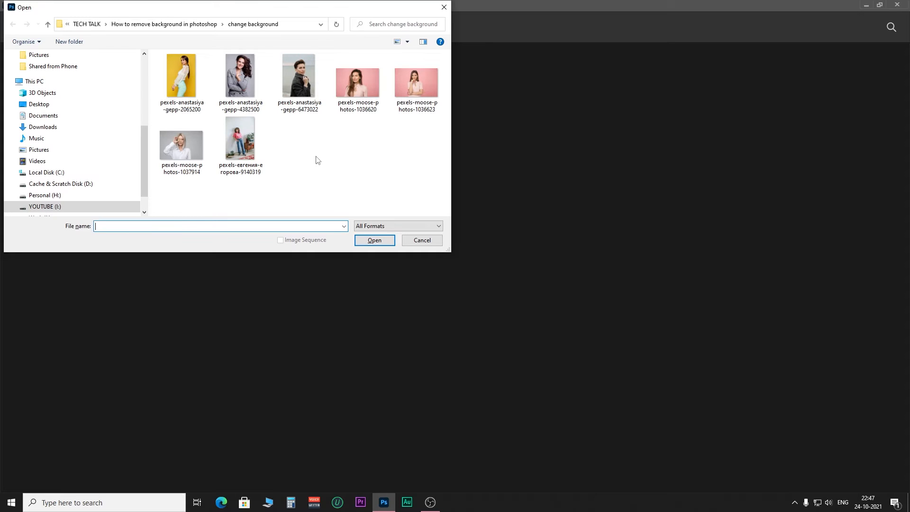
click(299, 81)
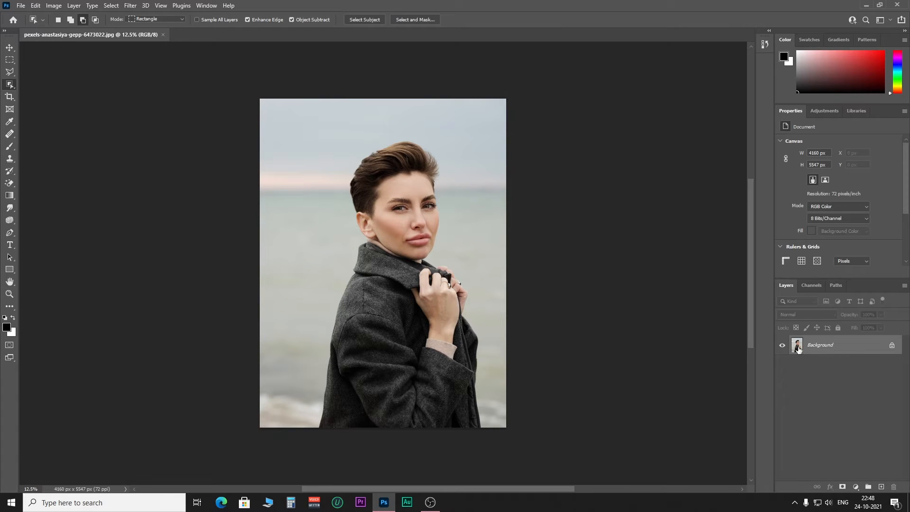
click(892, 347)
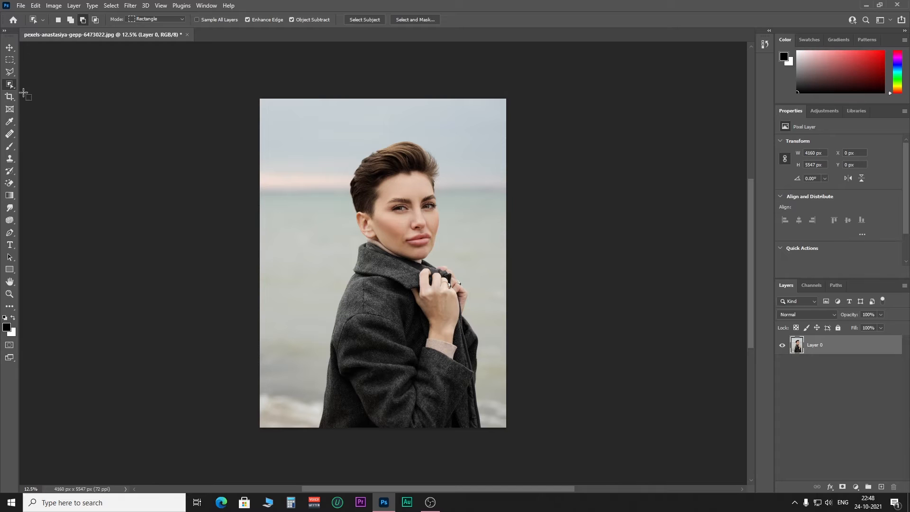
- Auto-select the woman with Select Subject, then deselect and fit the photo on screen
click(10, 47)
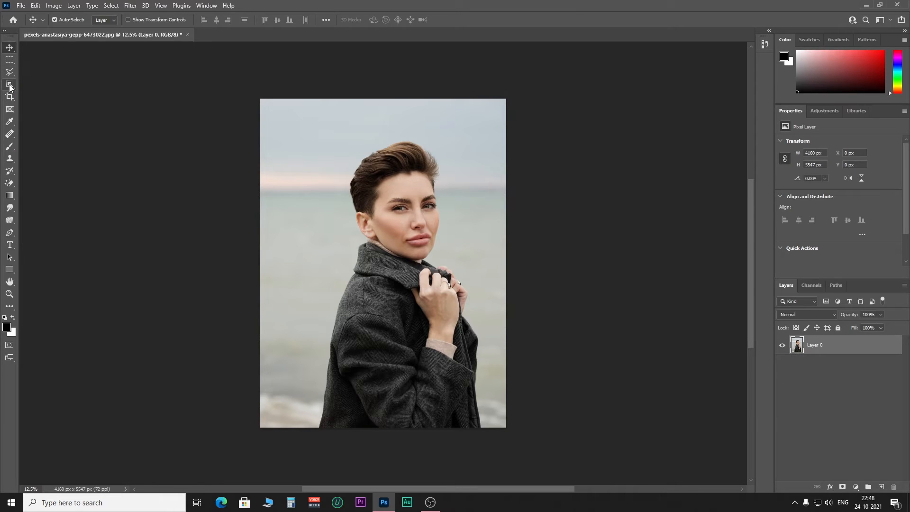
right_click(10, 86)
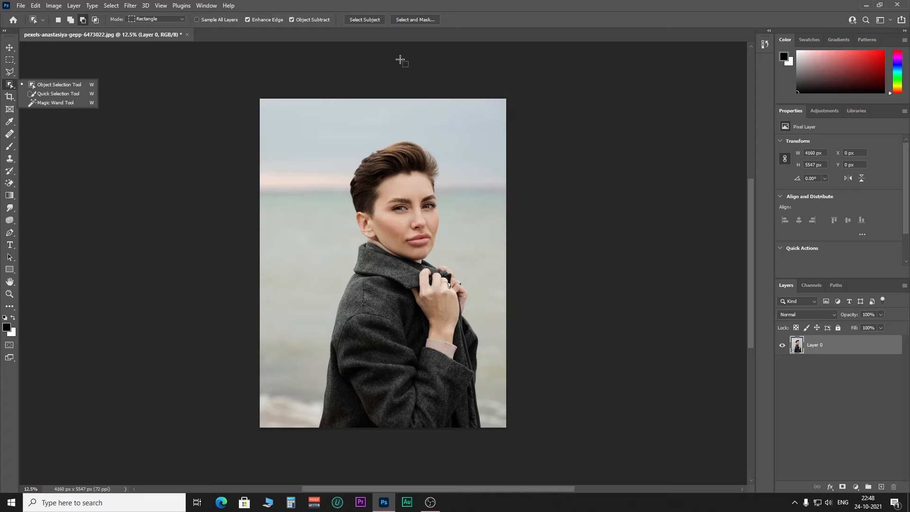
click(365, 20)
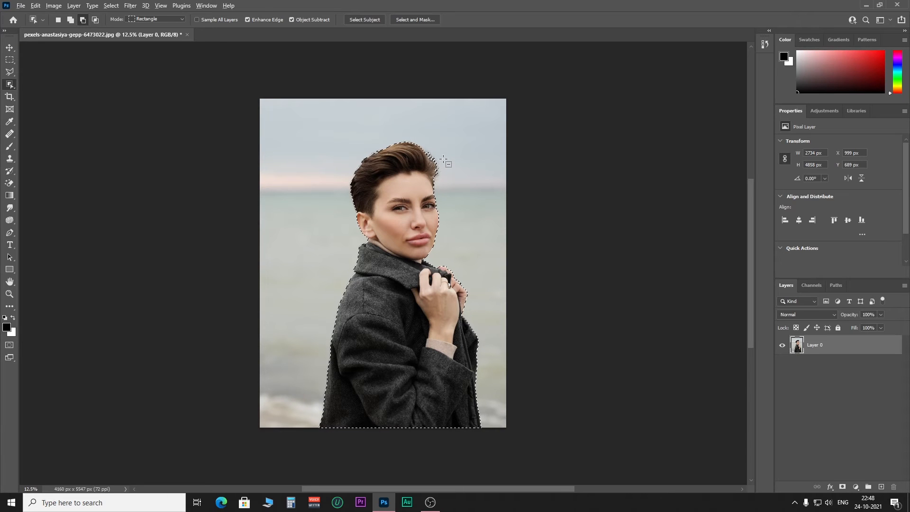
scroll(445, 160, up, 8)
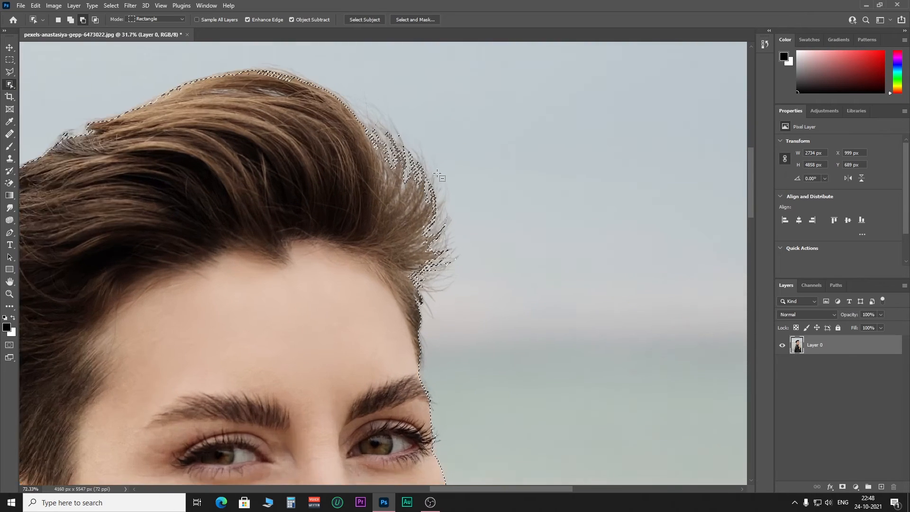
scroll(439, 176, up, 2)
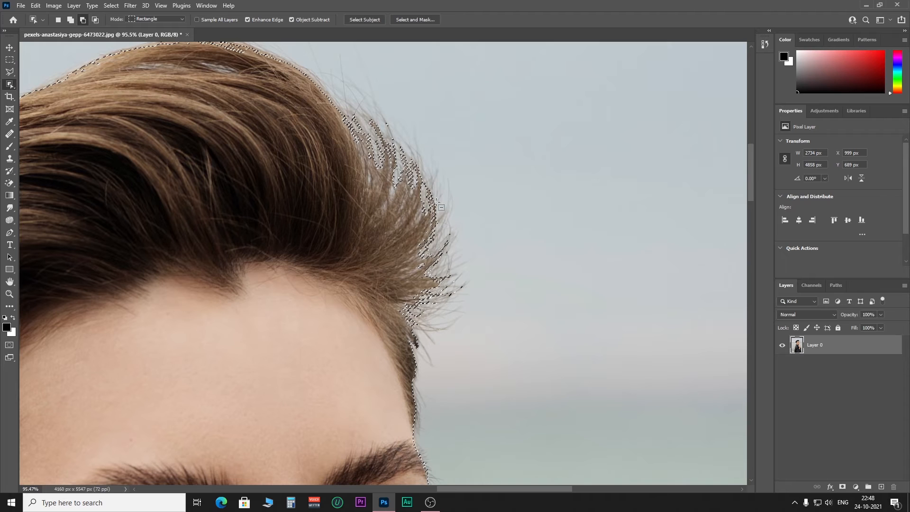
scroll(440, 216, down, 3)
scroll(356, 242, down, 5)
scroll(481, 255, down, 1)
key(ctrl+d)
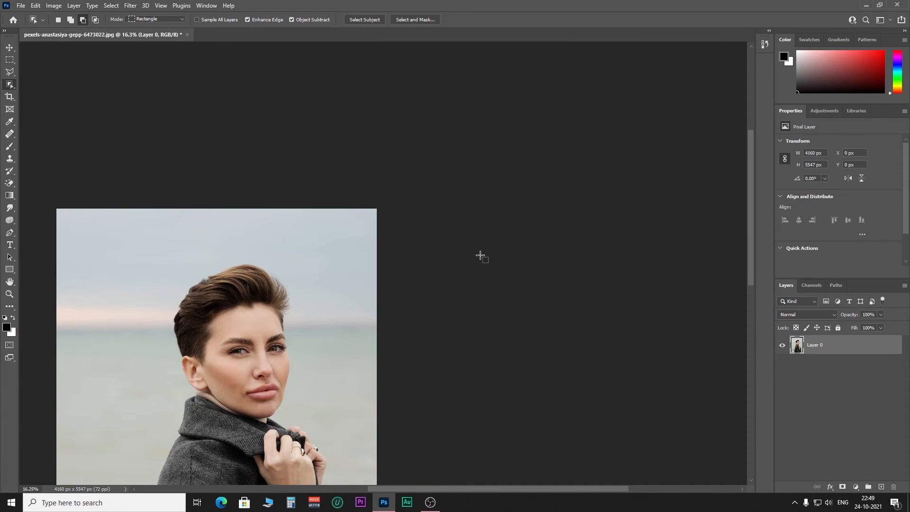
key(ctrl+0)
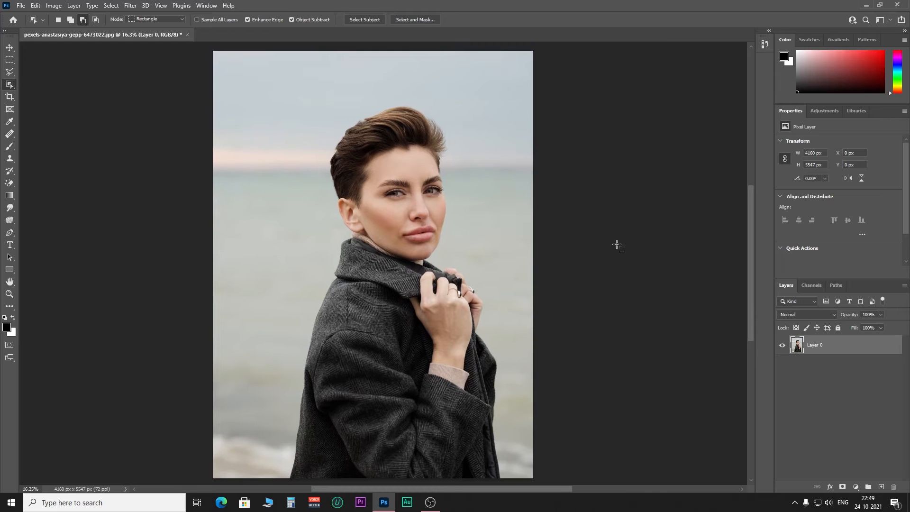
- Enter Select and Mask, try Onion Skin and Marching Ants views, return to Overlay, choose Color Aware
click(406, 19)
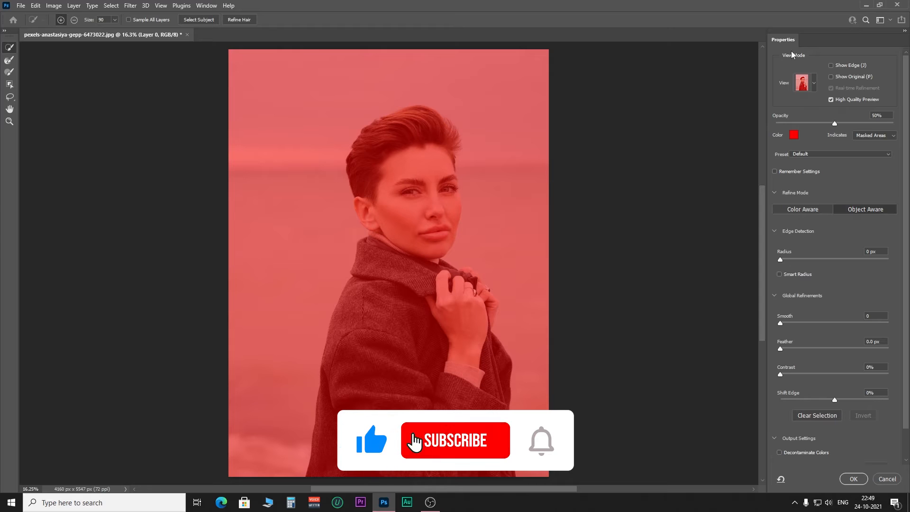
click(815, 84)
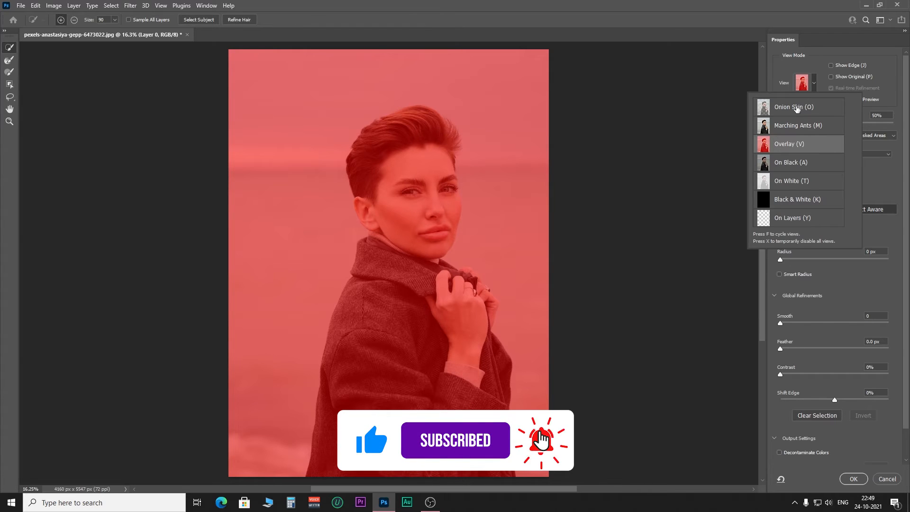
click(802, 107)
click(815, 84)
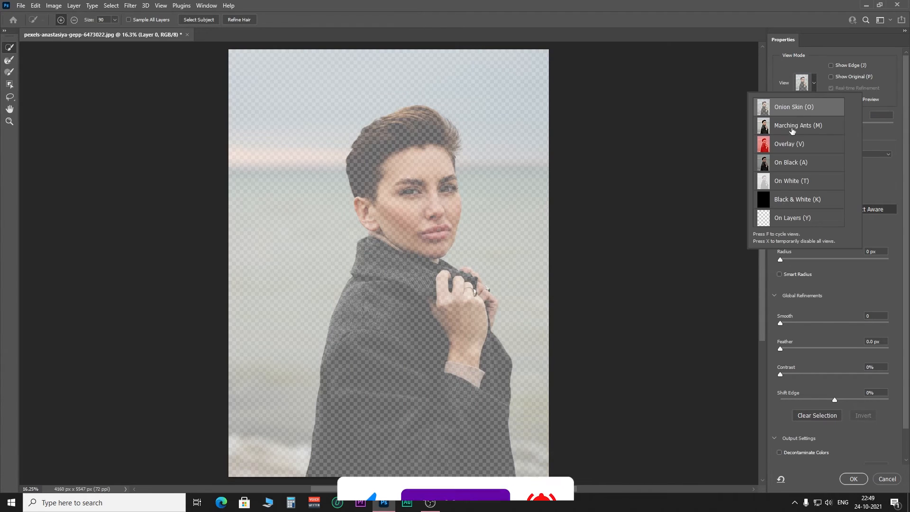
key(m)
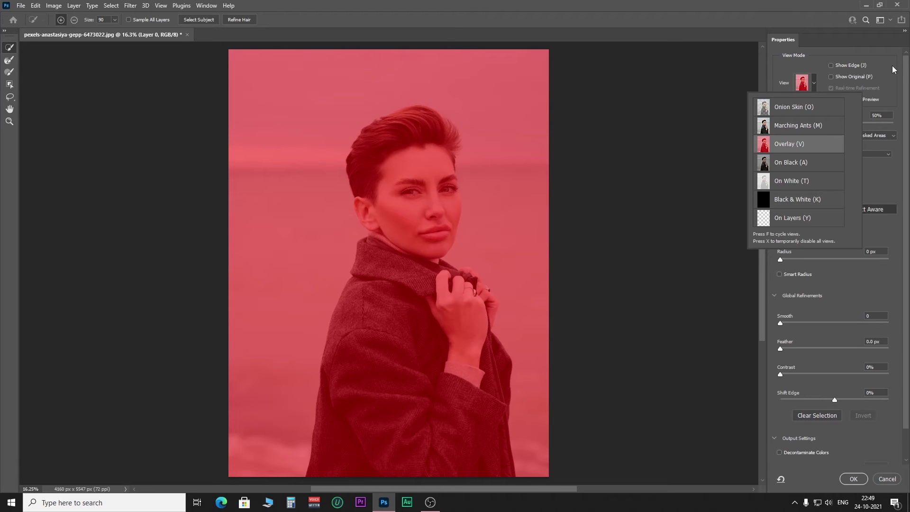
click(895, 70)
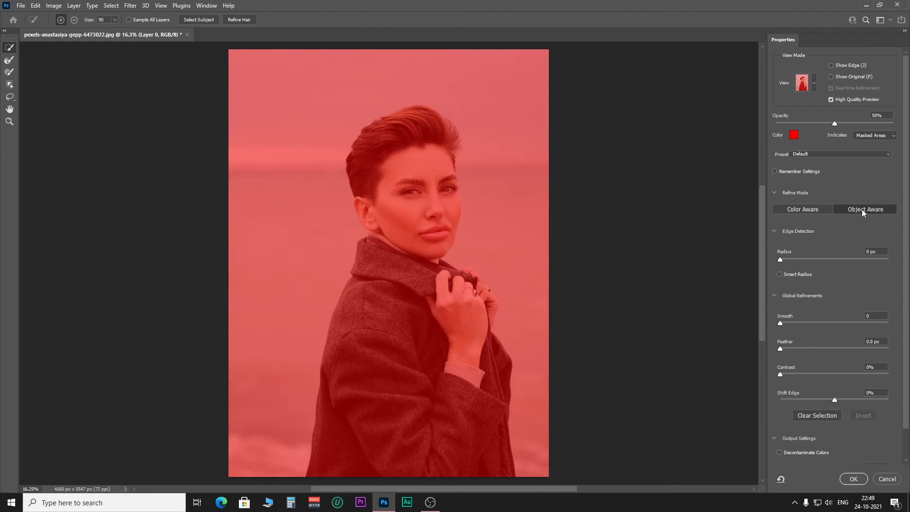
click(809, 212)
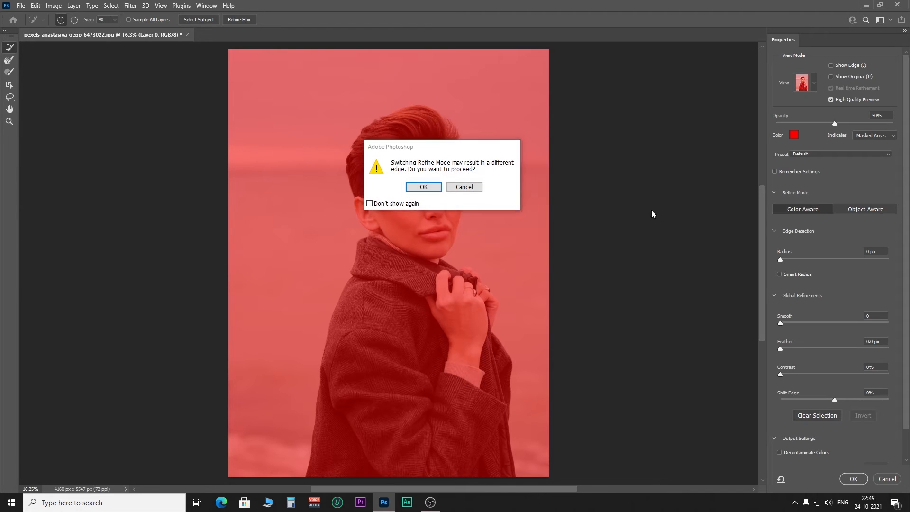
- Keep Object Aware mode, reselect the woman as subject and refine the hair edges
click(475, 189)
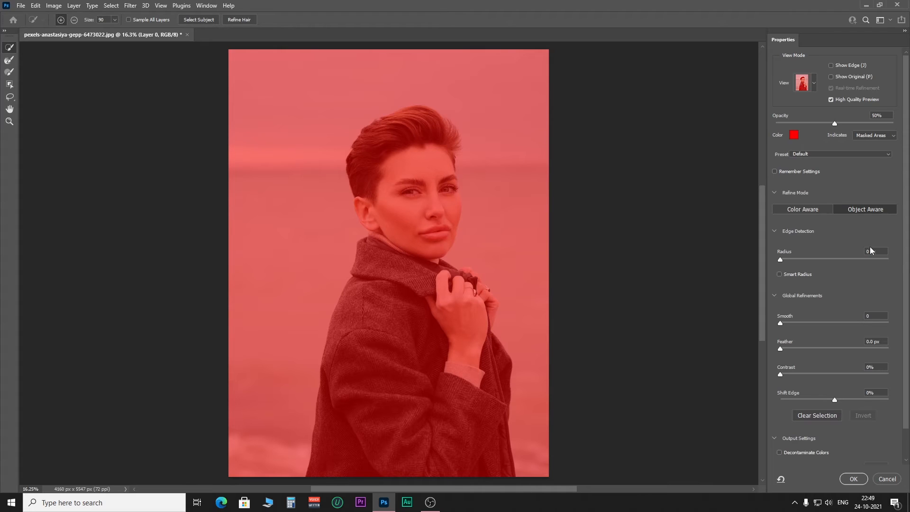
click(199, 21)
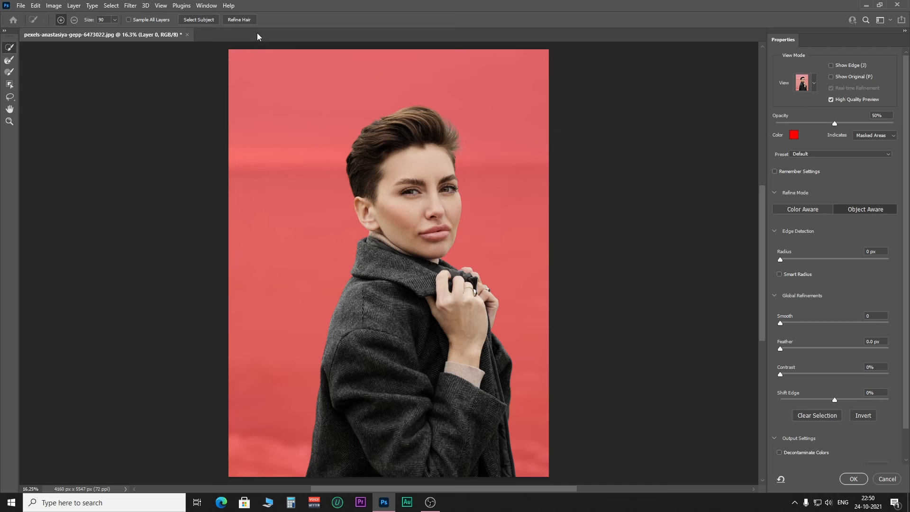
click(243, 23)
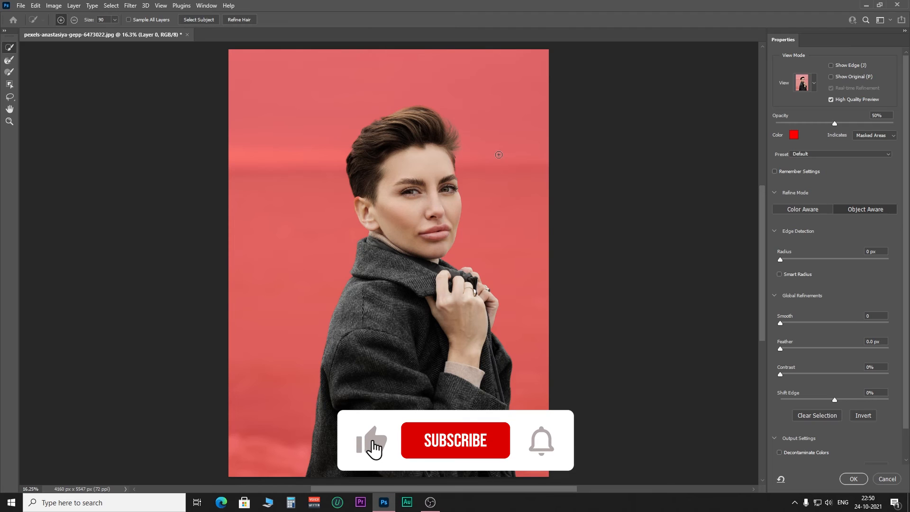
scroll(854, 355, down, 1)
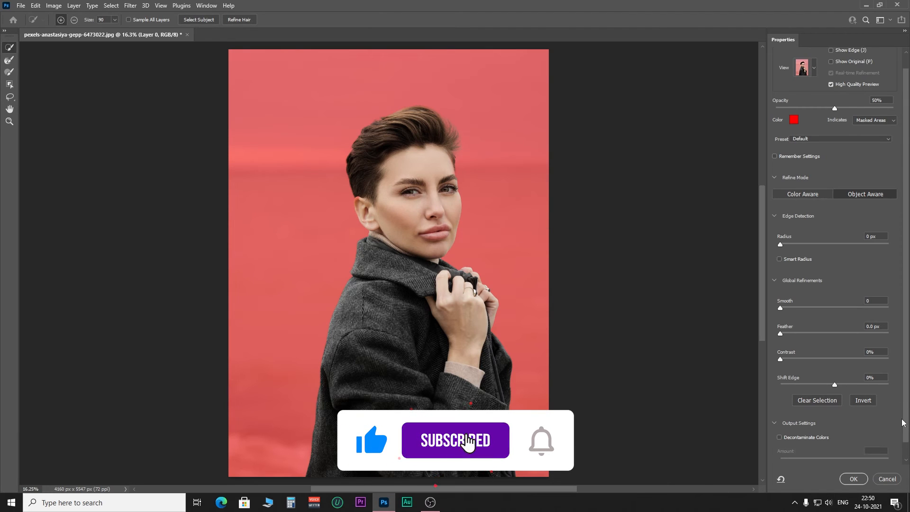
scroll(853, 356, down, 1)
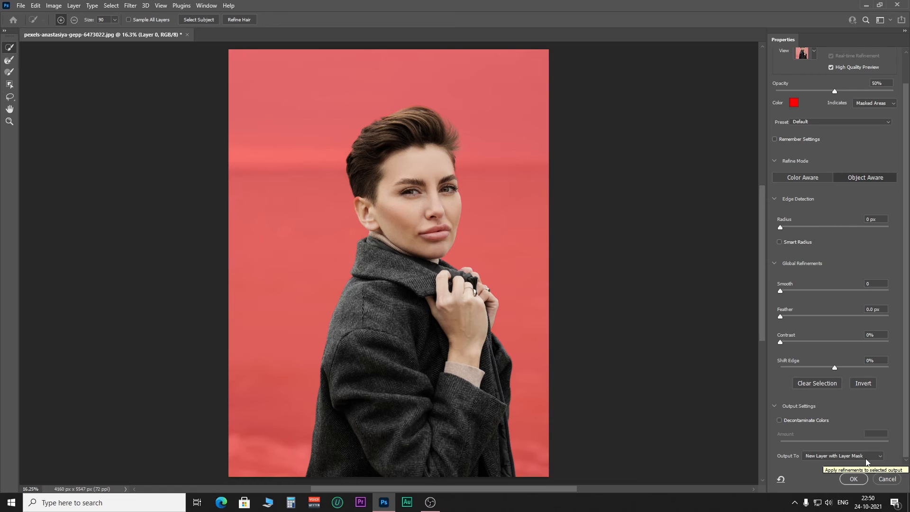
- Set Output To New Layer with Layer Mask and apply the refined selection
click(879, 456)
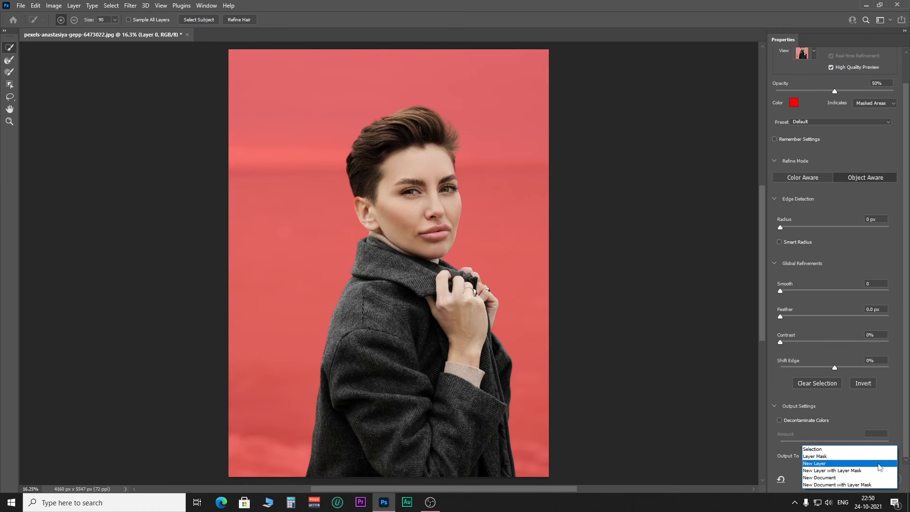
click(795, 468)
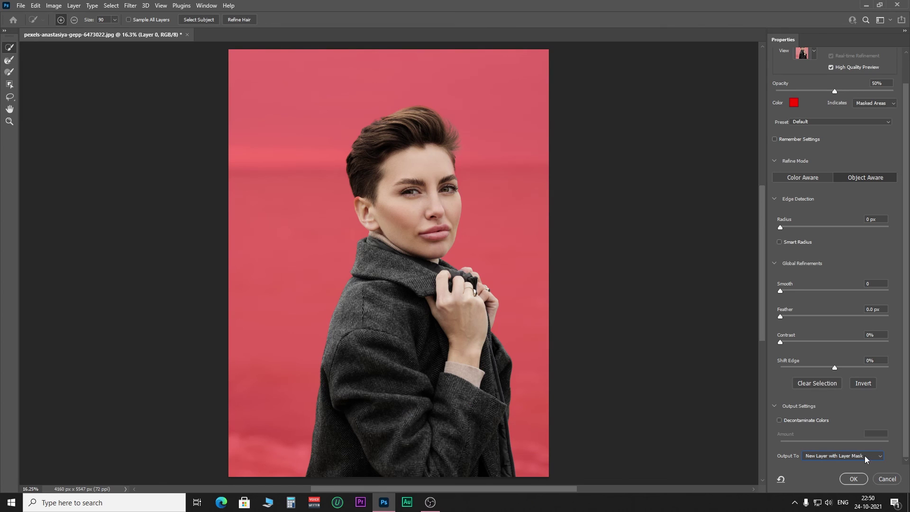
click(865, 456)
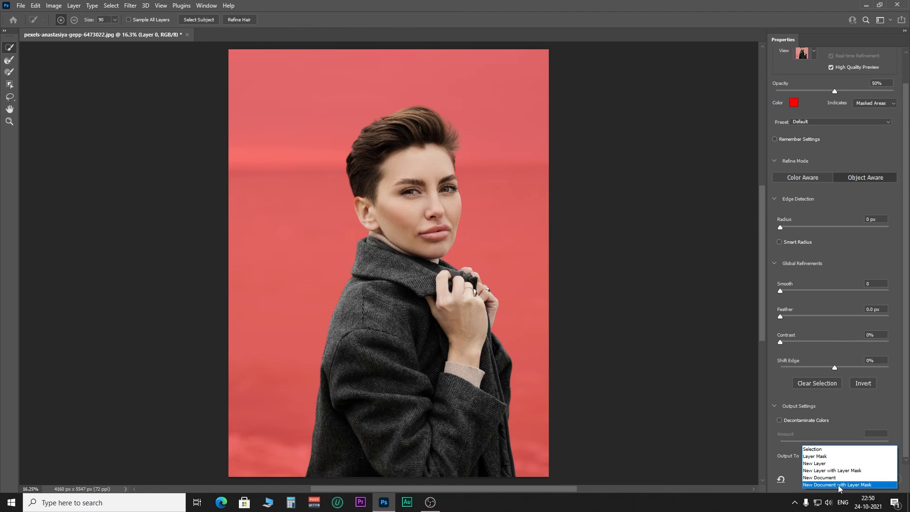
click(818, 470)
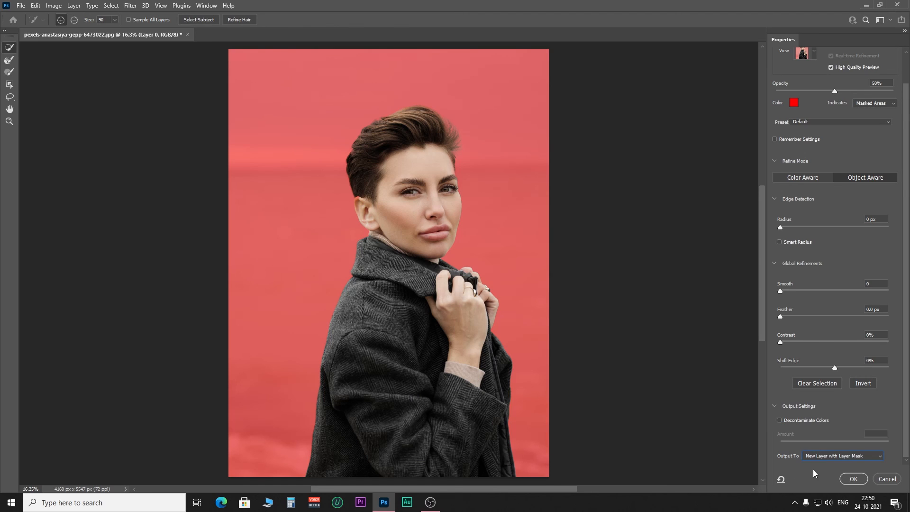
click(856, 478)
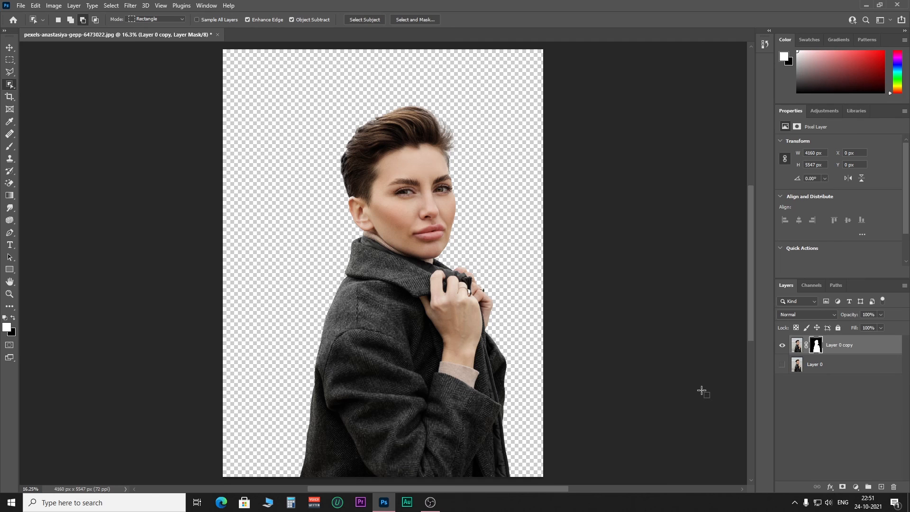